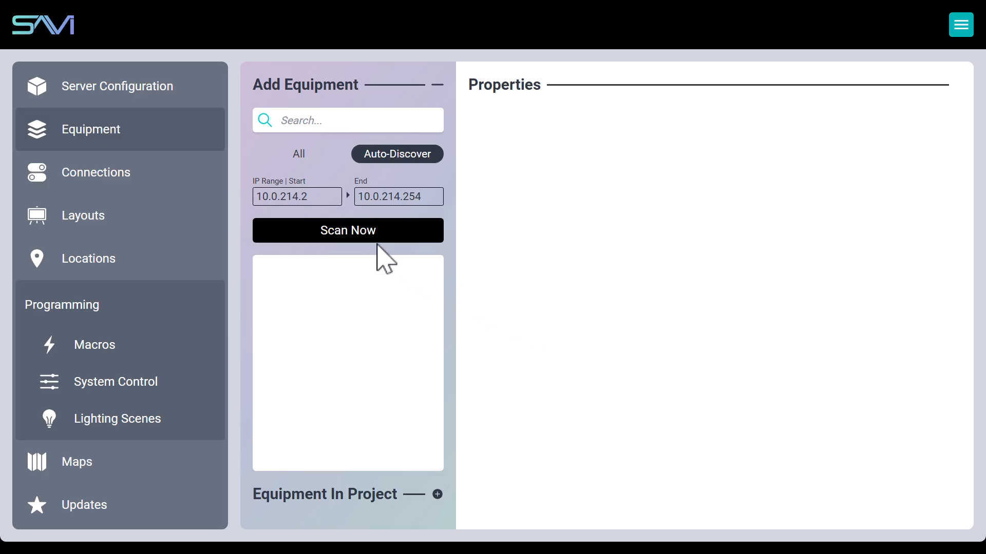
# - Scan the IP range 10.0.214.2 to 10.0.214.254 and add the discovered Decode.One display to the project as "Bar - Left" in the Bar location
pyautogui.click(361, 234)
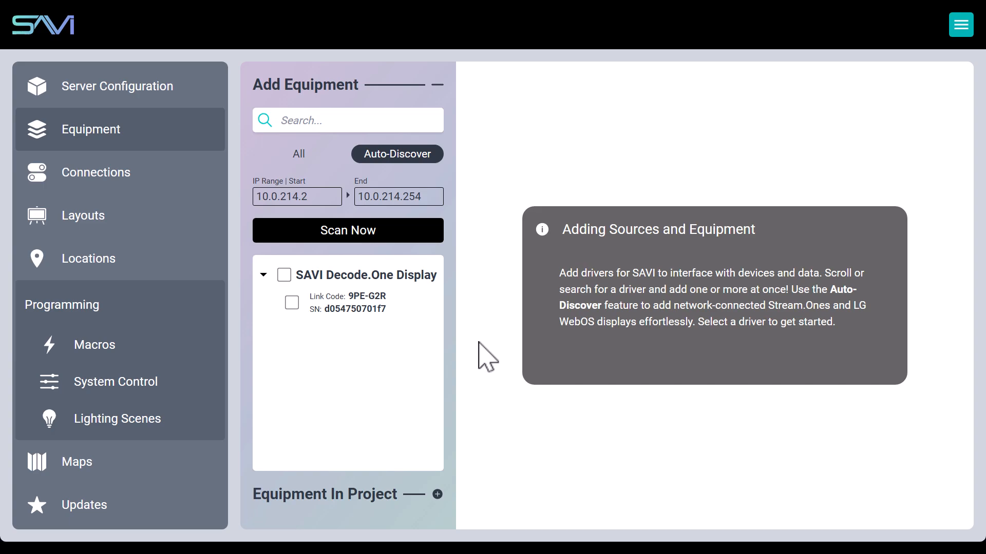
pyautogui.click(345, 308)
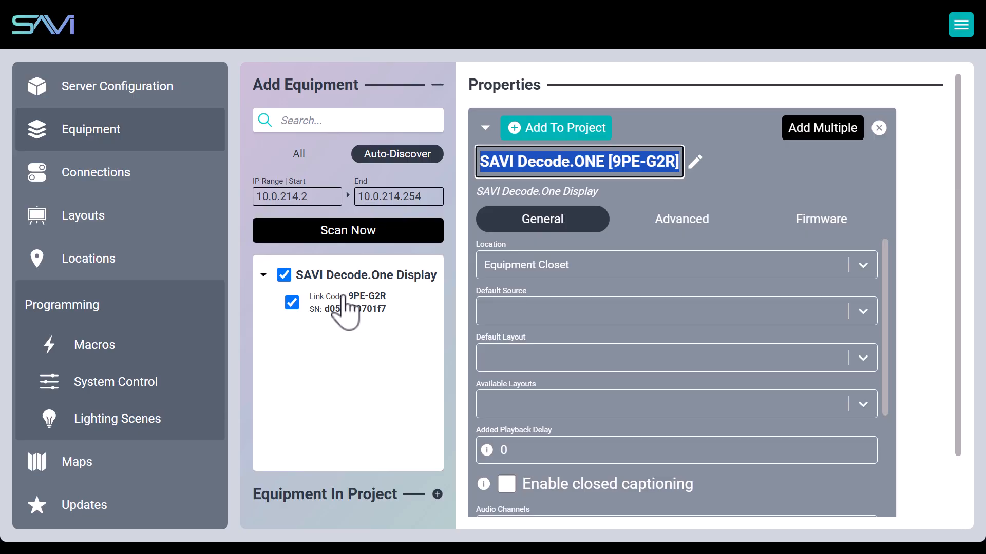
pyautogui.write('Bar - Left')
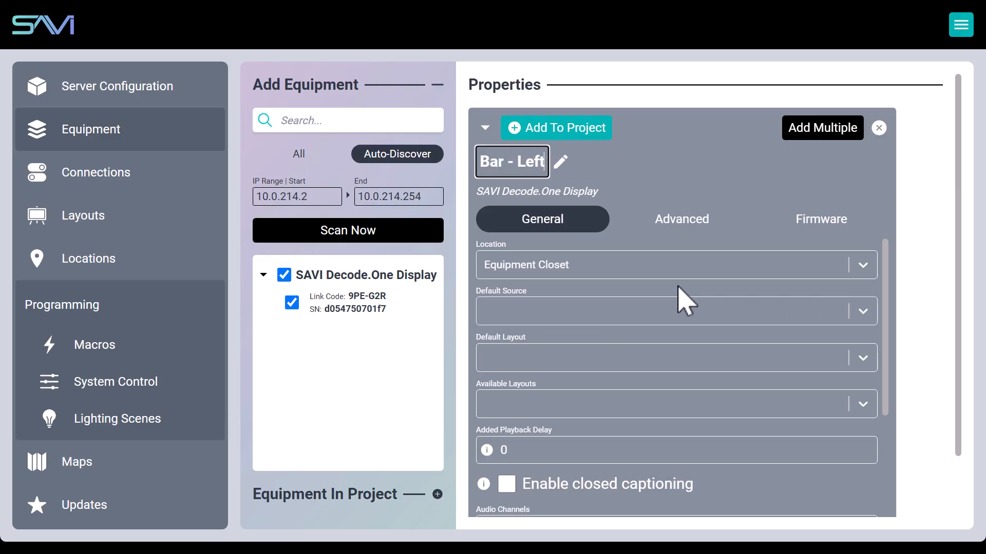
pyautogui.click(692, 272)
pyautogui.click(615, 303)
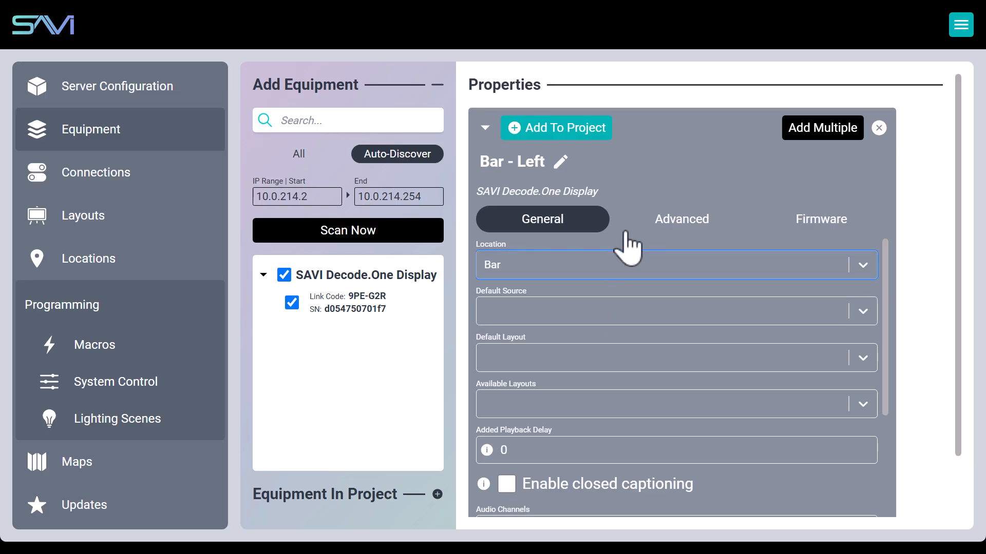
pyautogui.click(595, 129)
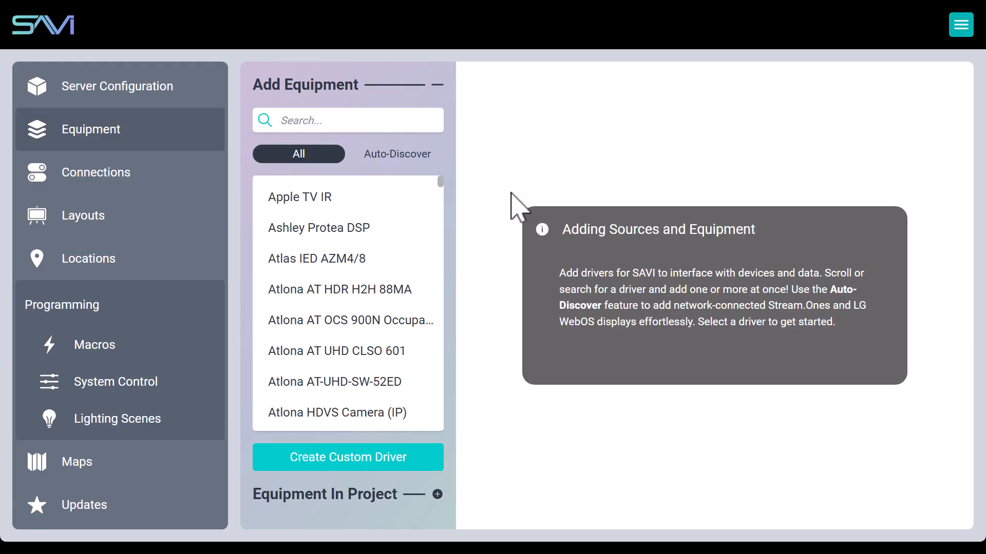
# - Search the drivers for "DECODE.", choose SAVI Decode.One Tuner, name it "Bar Tuner" and set its location to Bar
pyautogui.click(337, 110)
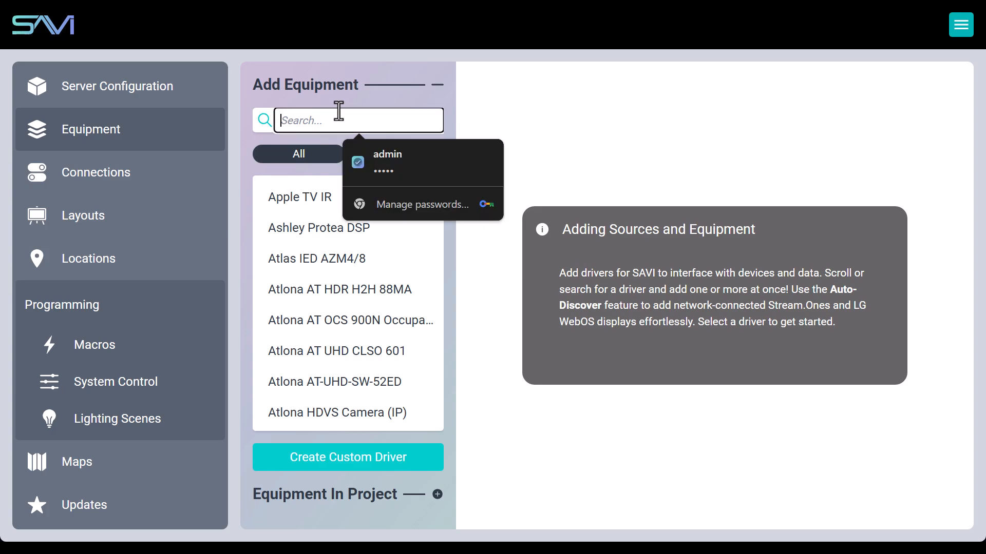
pyautogui.write('DECODE.')
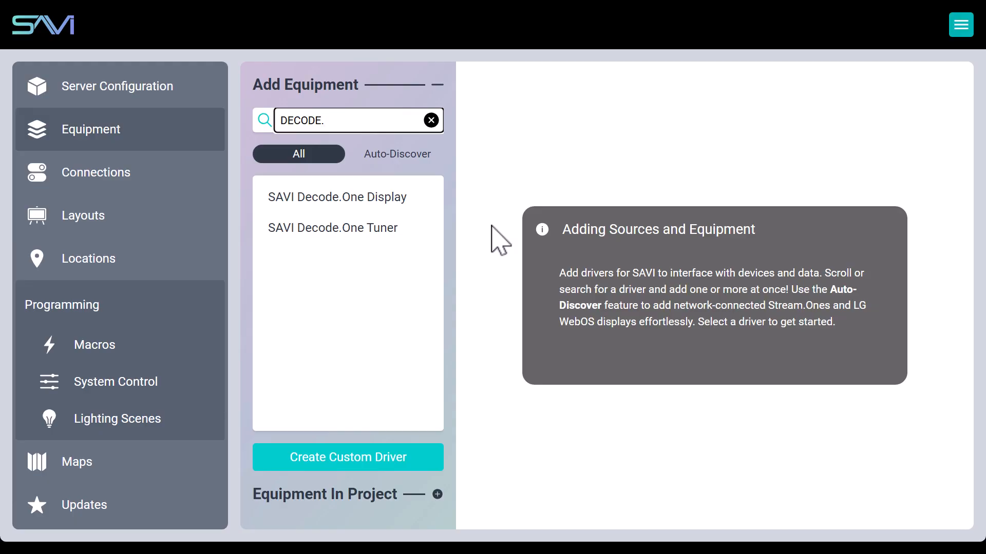
pyautogui.click(381, 234)
pyautogui.write('Bar Tuner')
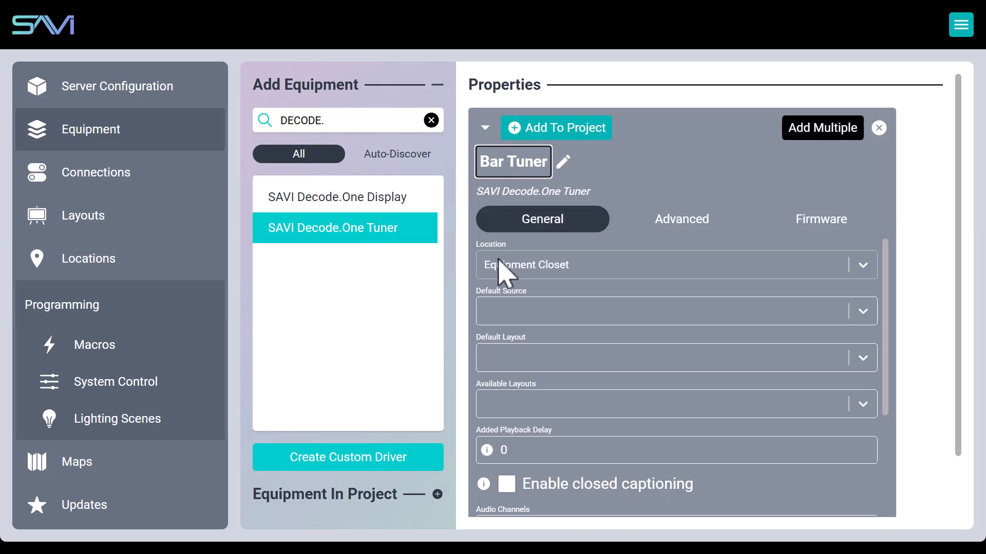
pyautogui.click(619, 272)
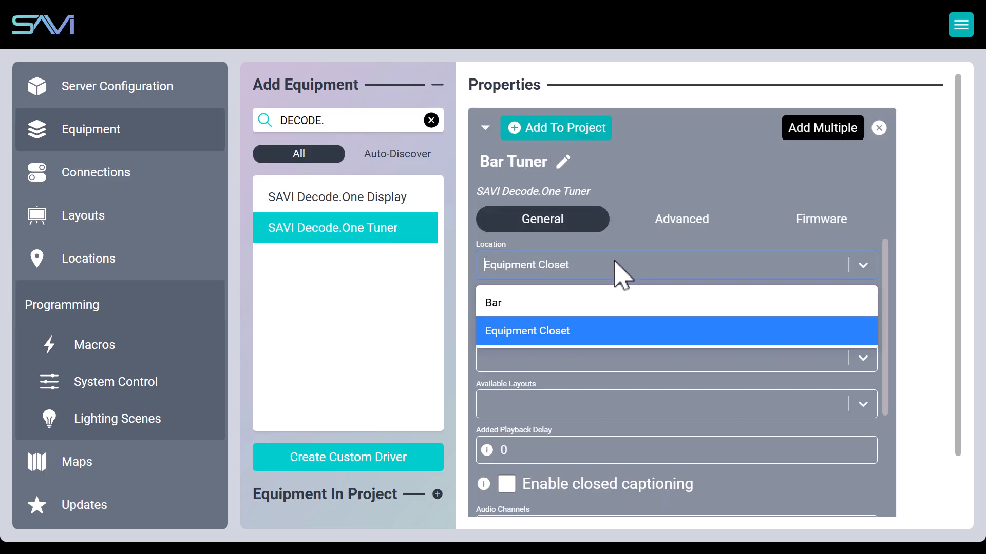
pyautogui.click(565, 302)
pyautogui.click(676, 157)
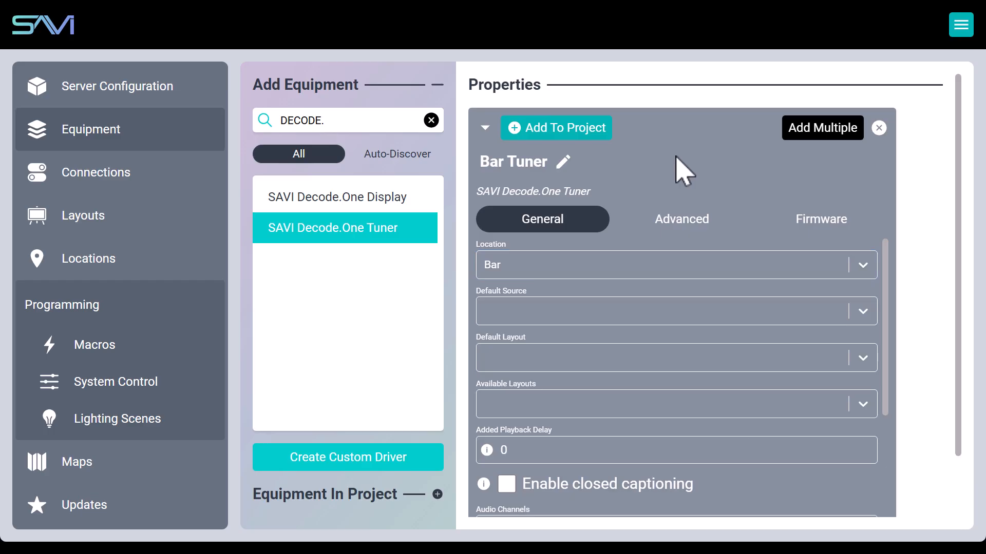
# - Add a quantity of 8 Bar Tuner devices to the project, auto-renamed with start number 1
pyautogui.click(812, 131)
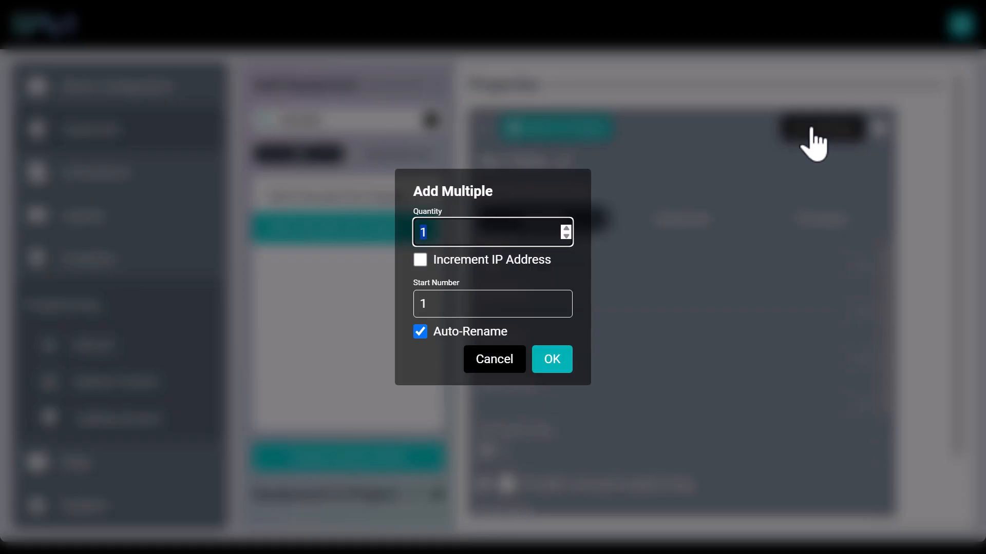
pyautogui.write('8')
pyautogui.click(581, 276)
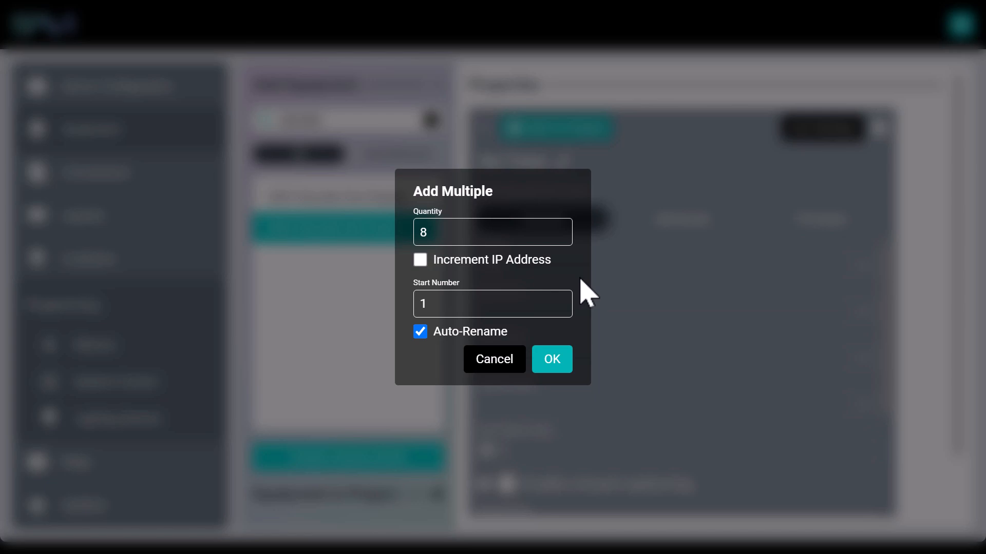
pyautogui.click(552, 365)
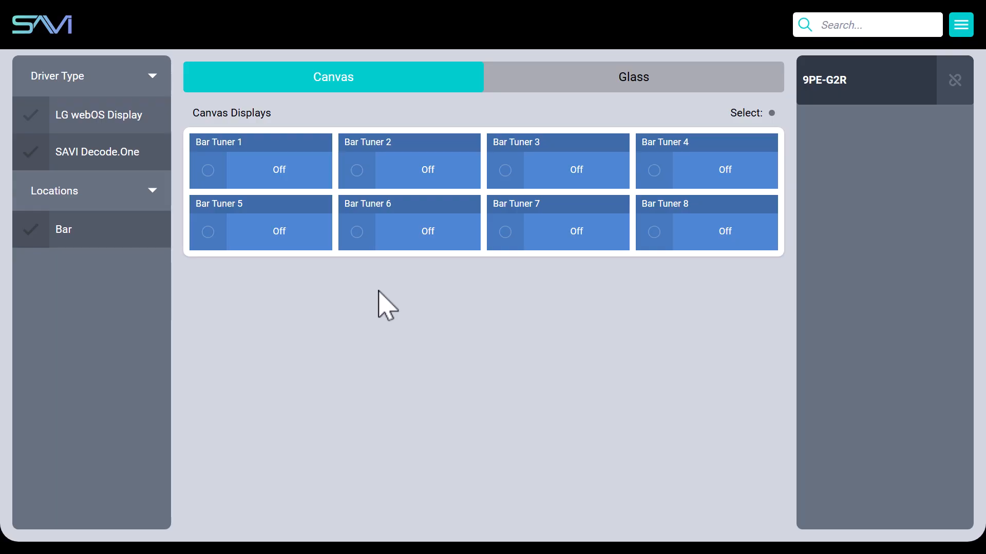
# - Link Bar Tuner 1 on the canvas with the unlinked physical device
pyautogui.click(258, 167)
pyautogui.click(850, 92)
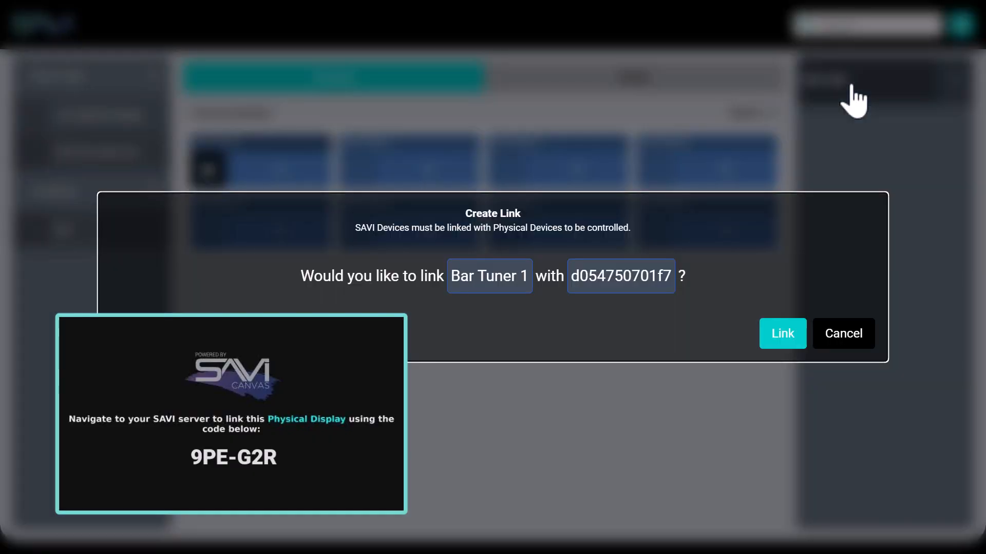
pyautogui.click(773, 340)
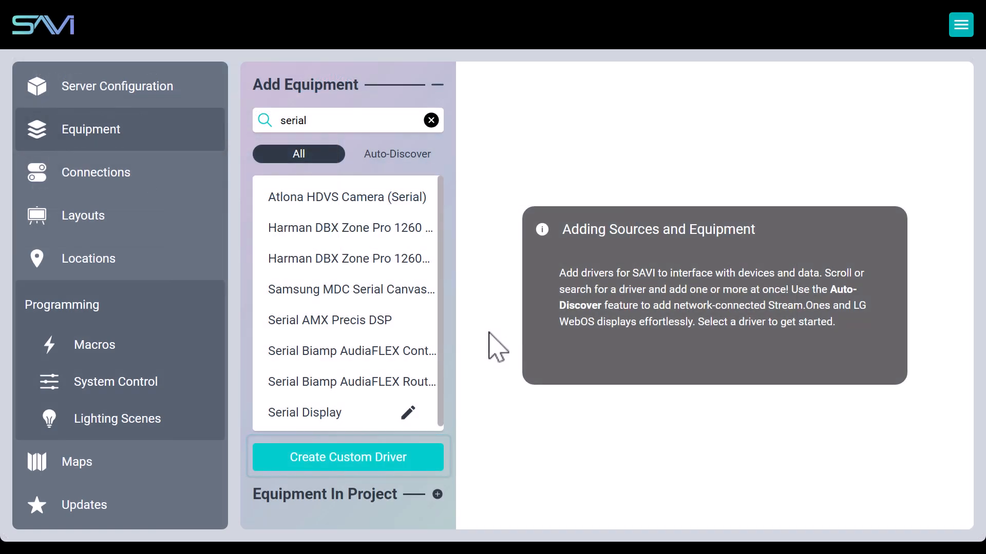
# - Select the Serial Display driver from the equipment search results
pyautogui.click(303, 410)
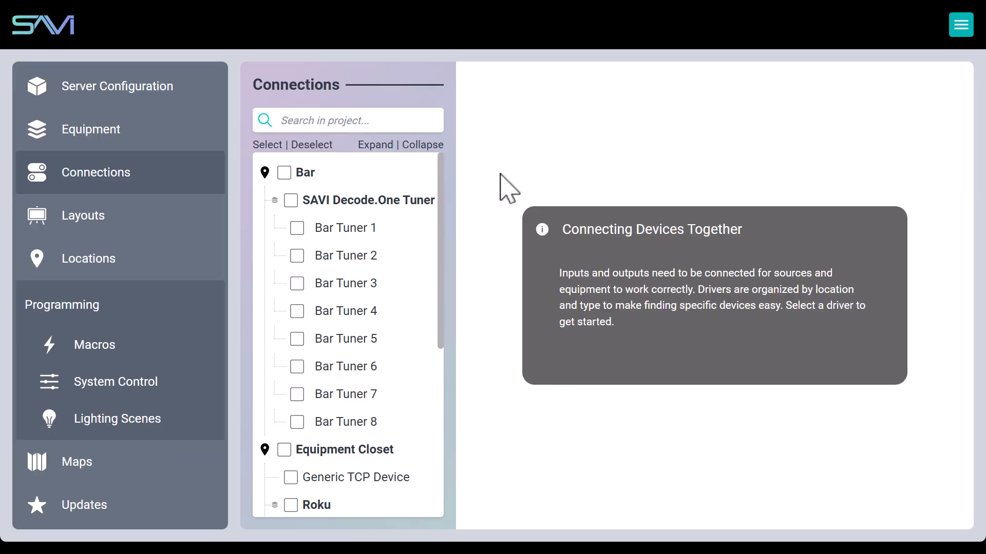
# - Connect Bar Tuner 1's RS-232 output to Bar 1 (Serial) - RS232 In and its HDMI output to Bar 1 (Serial) - HDMI 1, and save
pyautogui.click(348, 227)
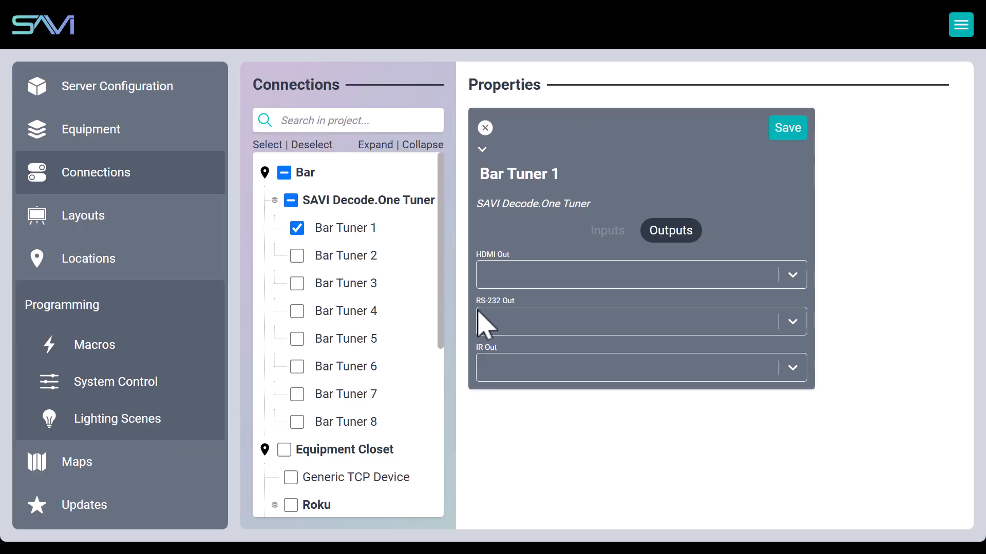
pyautogui.click(524, 323)
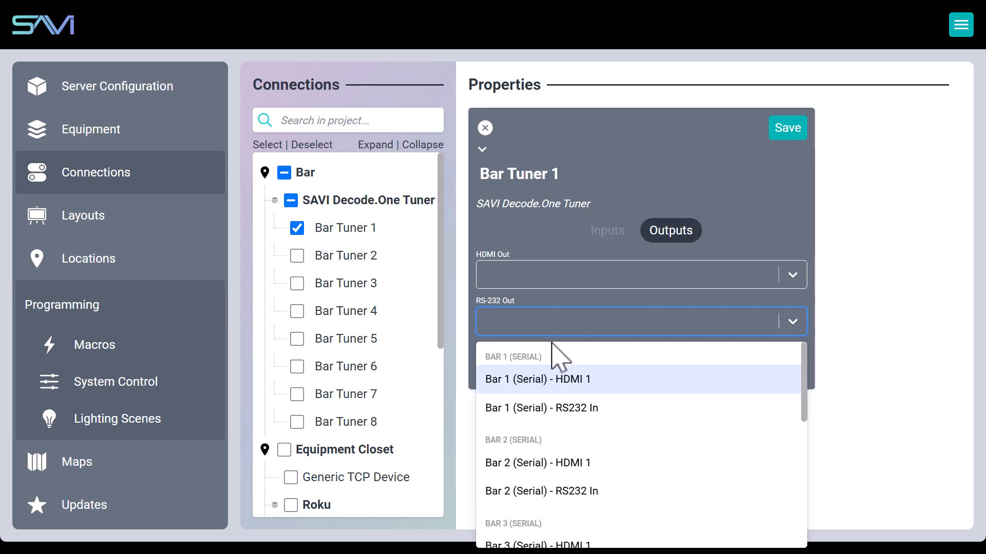
pyautogui.click(577, 406)
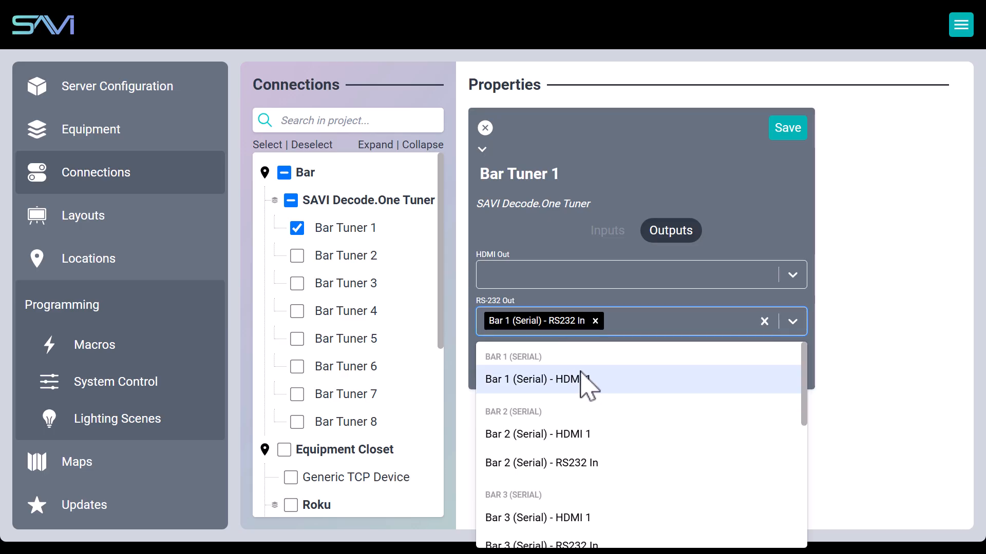
pyautogui.click(582, 283)
pyautogui.click(565, 334)
pyautogui.click(868, 290)
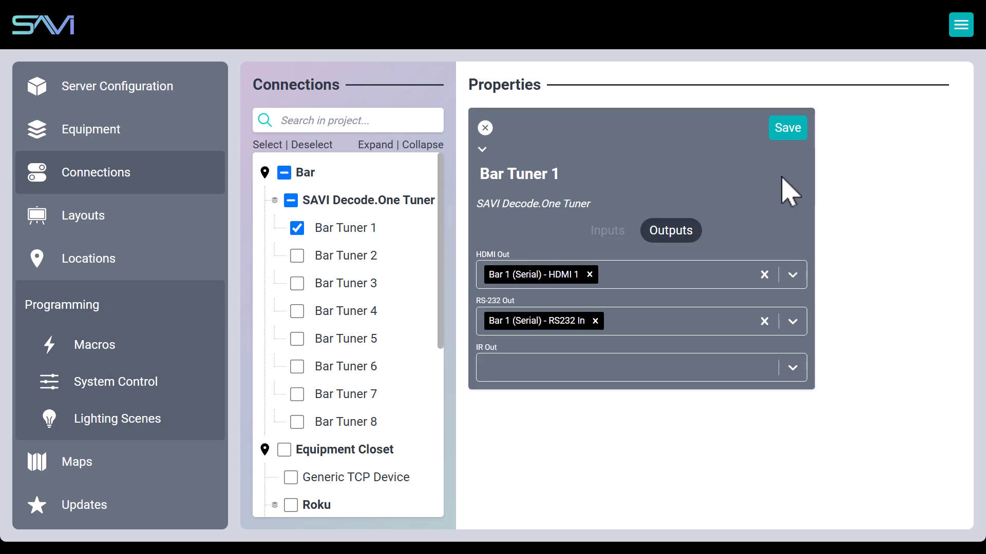
pyautogui.click(788, 129)
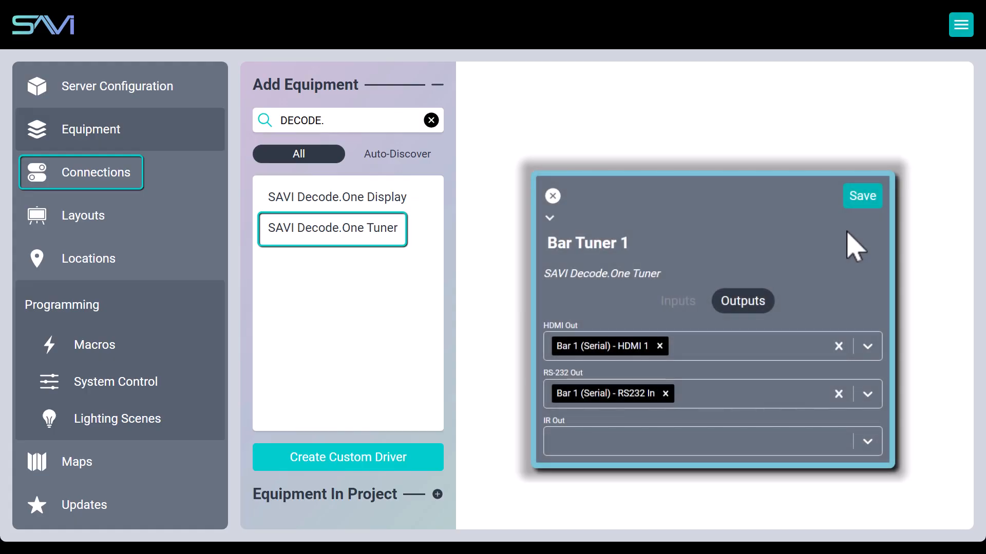
# - Review the general and advanced properties of the SAVI Decode.One Display driver
pyautogui.click(391, 201)
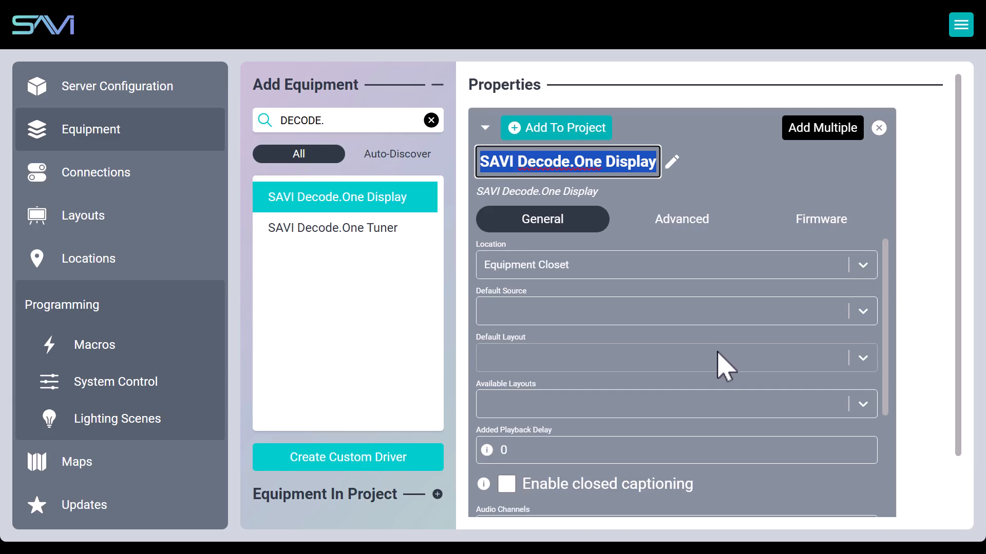
pyautogui.scroll(-3, 718, 353)
pyautogui.scroll(-5, 858, 385)
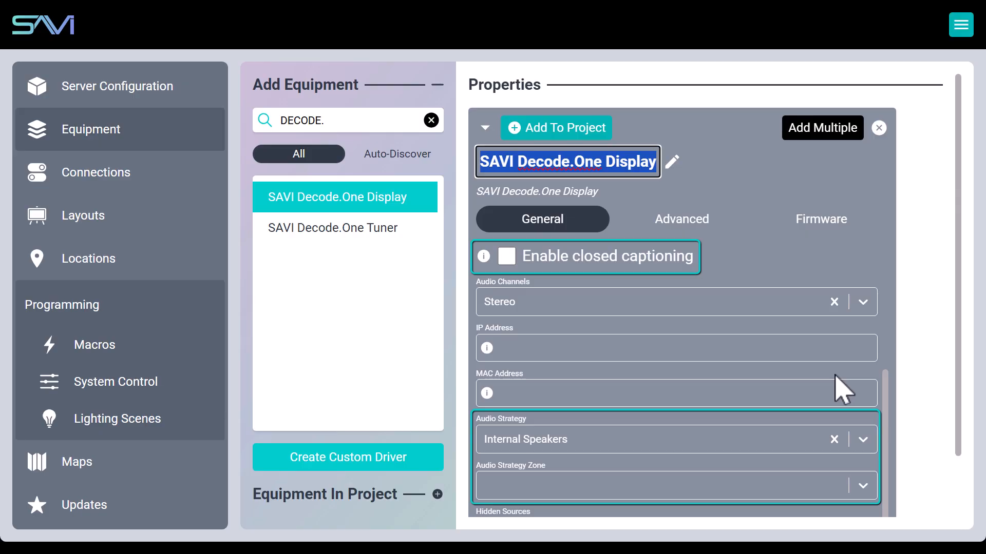
pyautogui.click(684, 221)
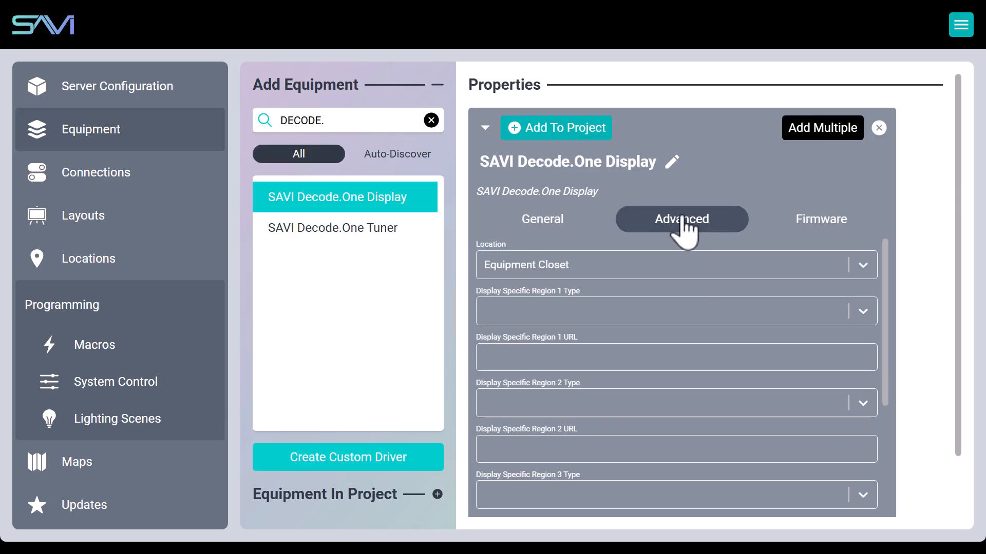
pyautogui.scroll(-5, 733, 315)
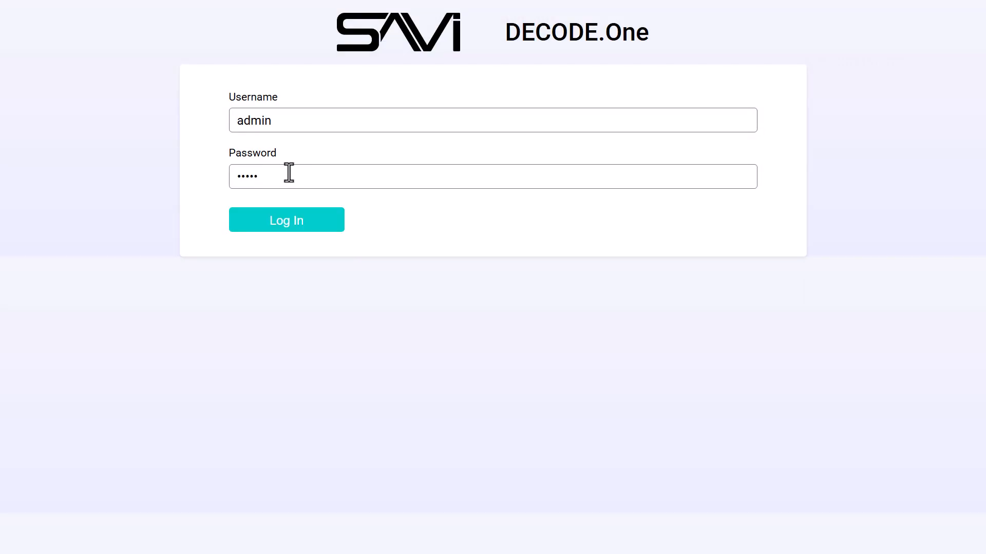
# - Log in to the DECODE.One device's web interface and view the image preview snapshot
pyautogui.click(293, 220)
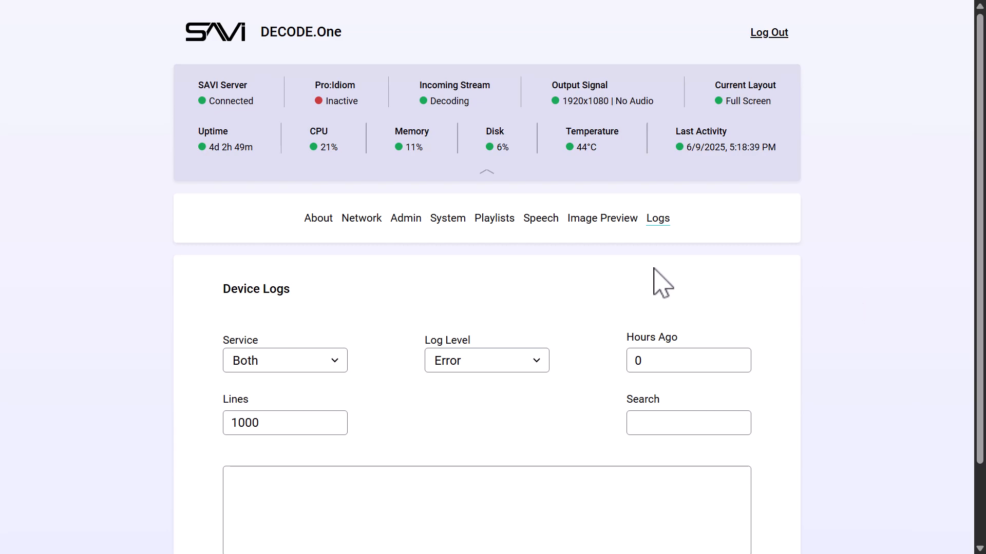
pyautogui.click(593, 221)
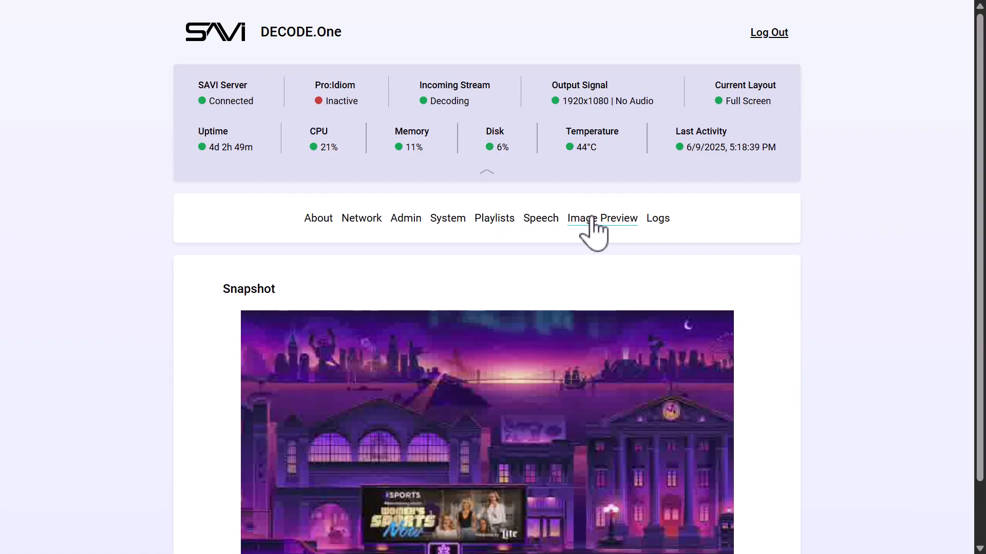
pyautogui.scroll(-2, 910, 339)
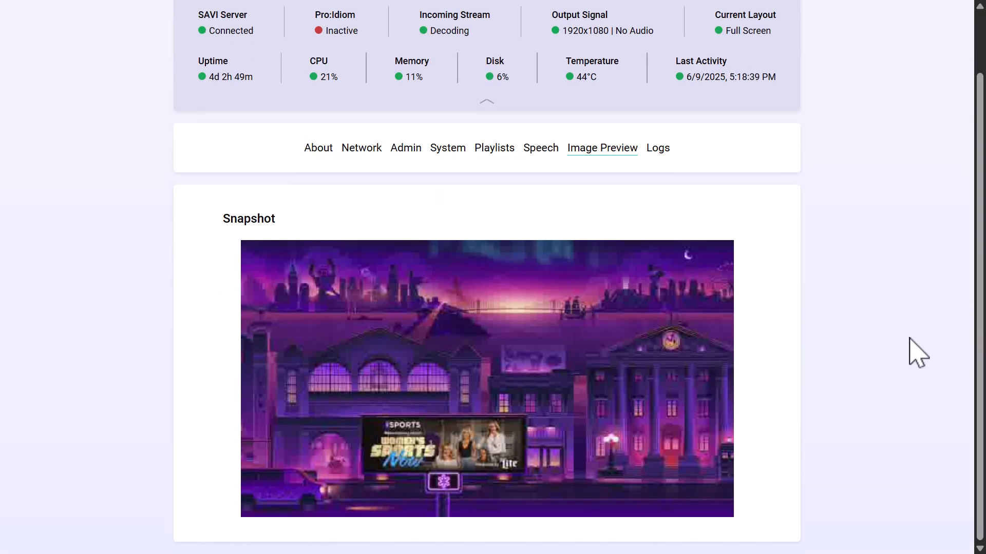